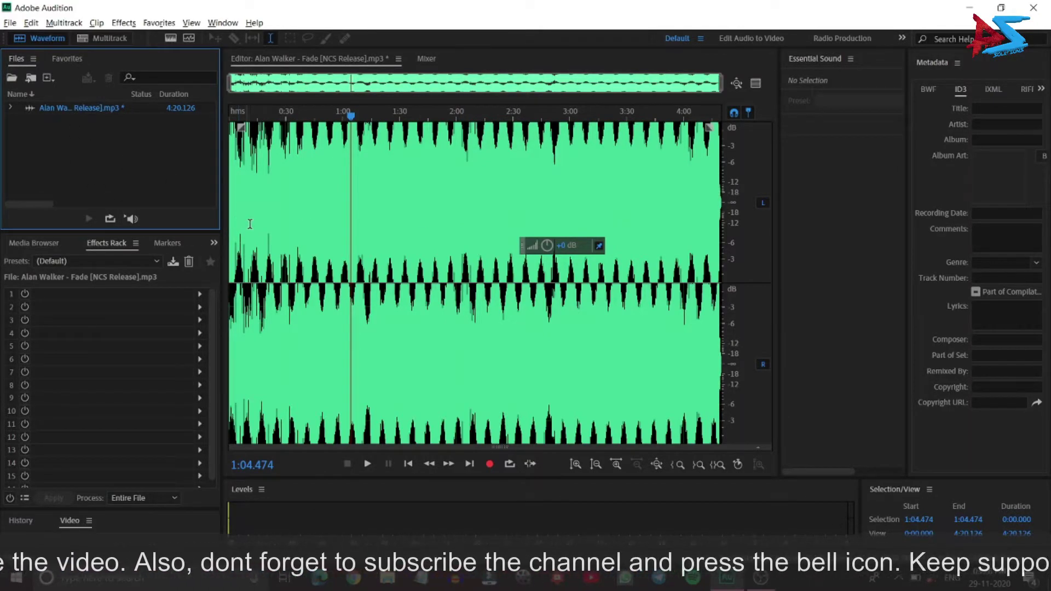
Step: Play back the beginning of the Alan Walker - Fade track to hear its original sound, and stop playback
{"action": "left_click", "coordinate": [246, 198]}
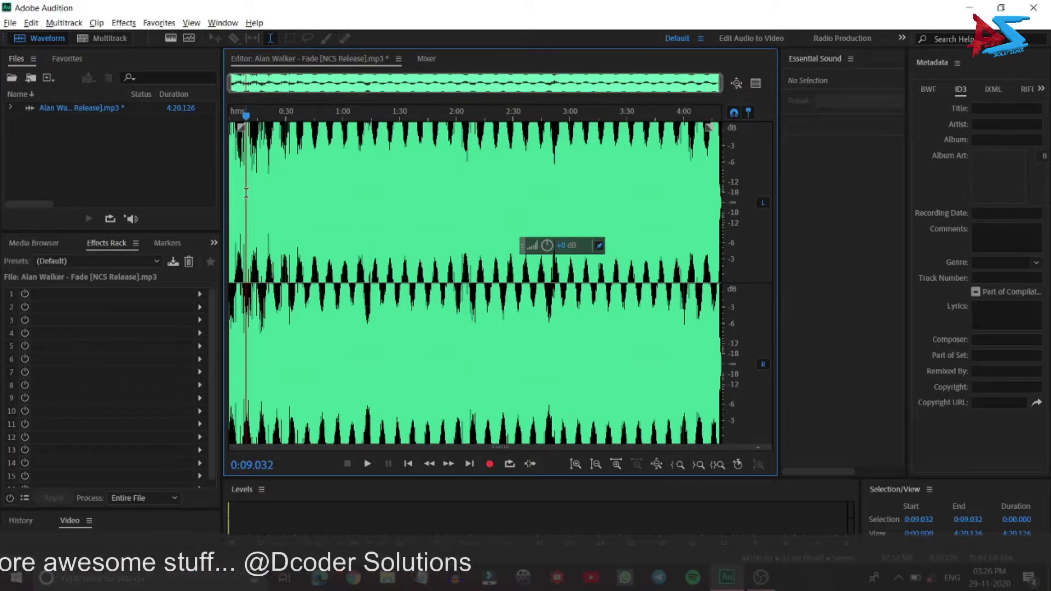
{"action": "key", "text": "space"}
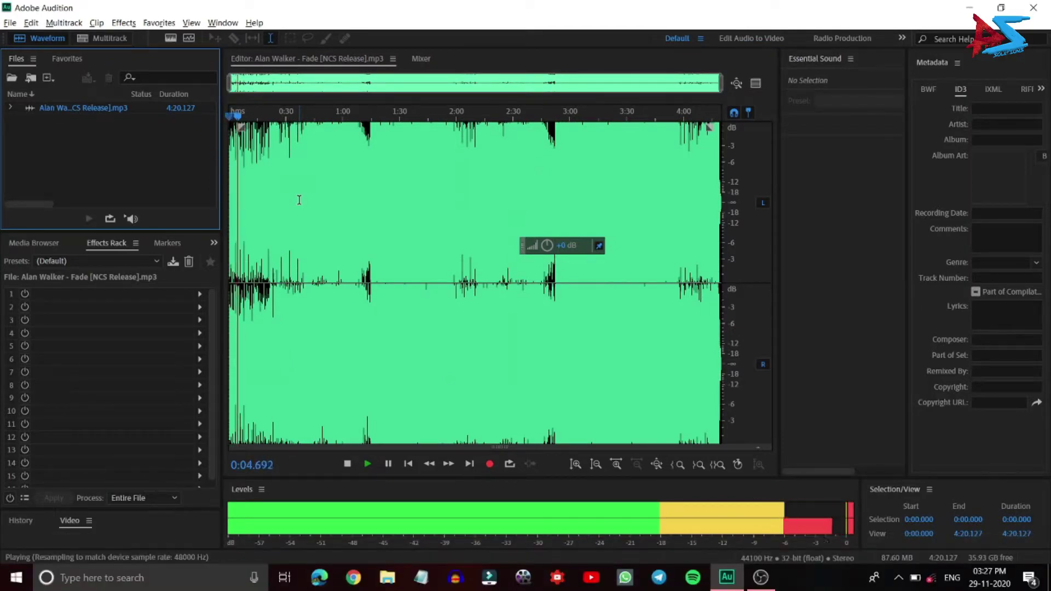
{"action": "key", "text": "space"}
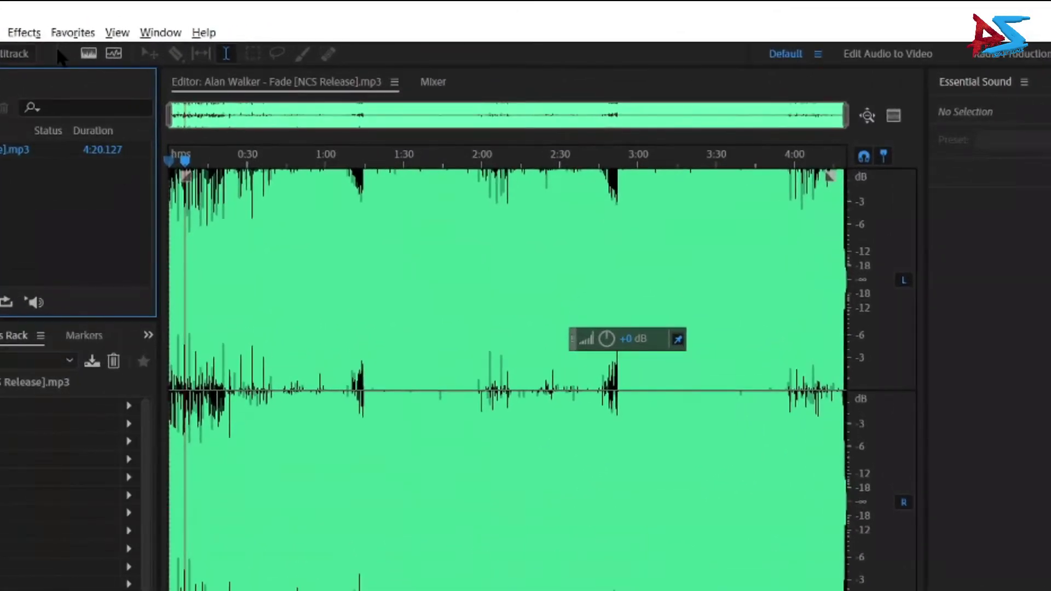
Step: Apply a circular Doppler Shifter with radius 57 m, velocity 45 m/s and starting angle 200° to the track, and play back the result
{"action": "left_click", "coordinate": [9, 26]}
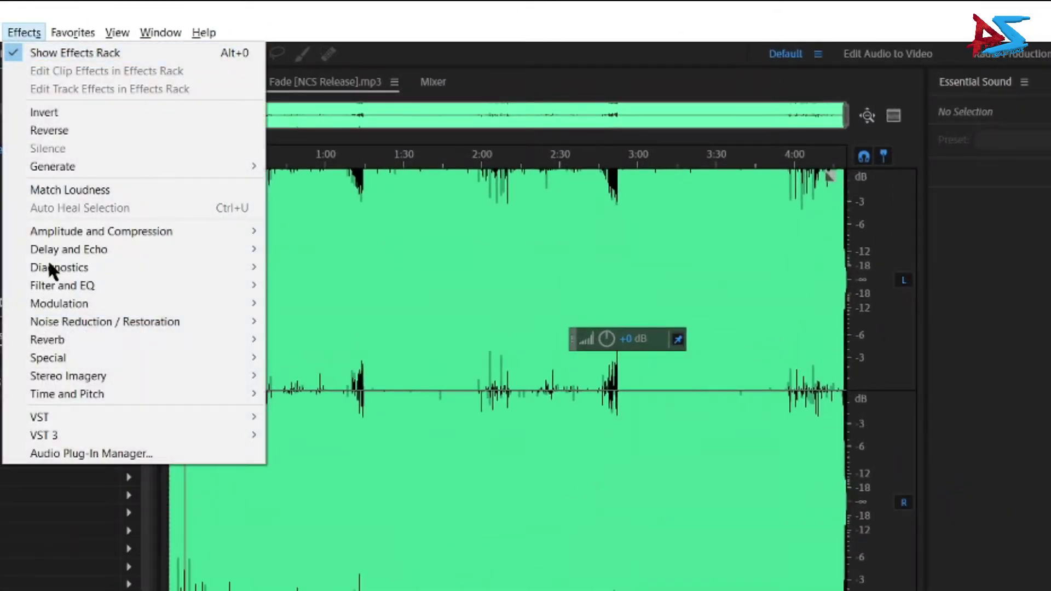
{"action": "mouse_move", "coordinate": [63, 360]}
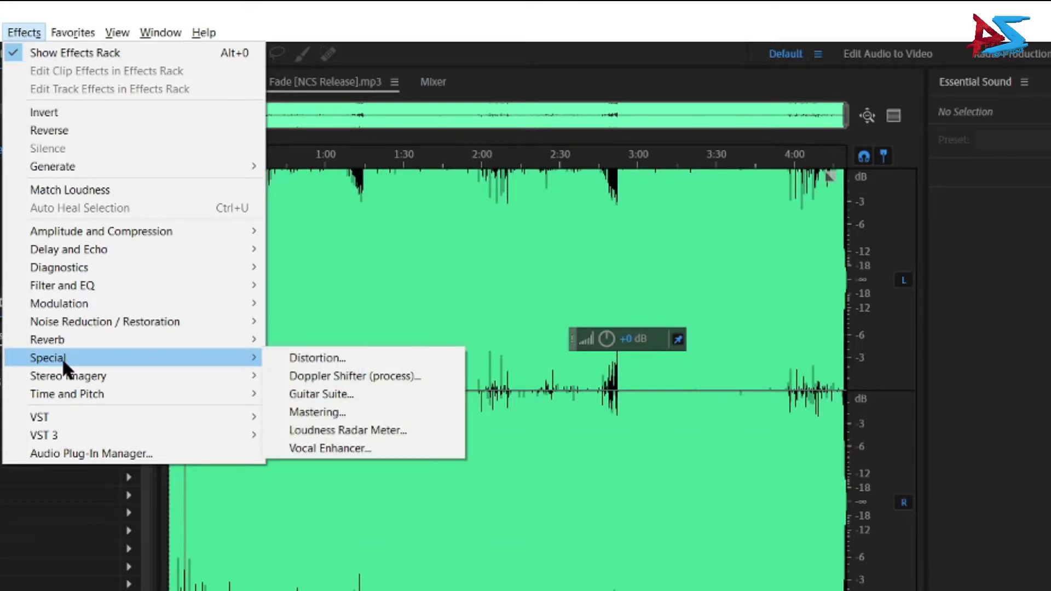
{"action": "mouse_move", "coordinate": [252, 350]}
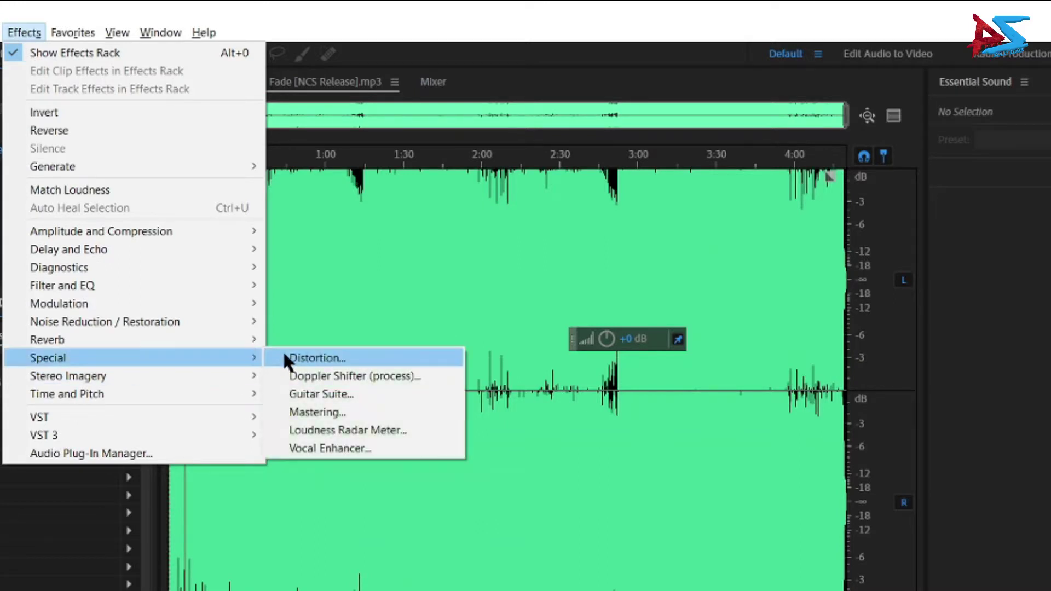
{"action": "left_click", "coordinate": [282, 378]}
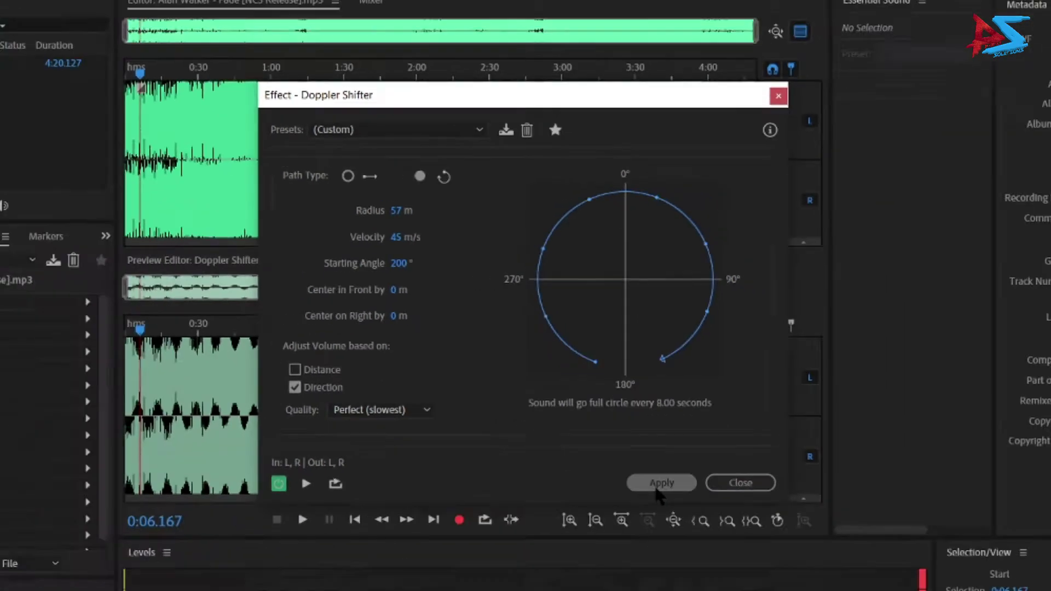
{"action": "left_click", "coordinate": [689, 577]}
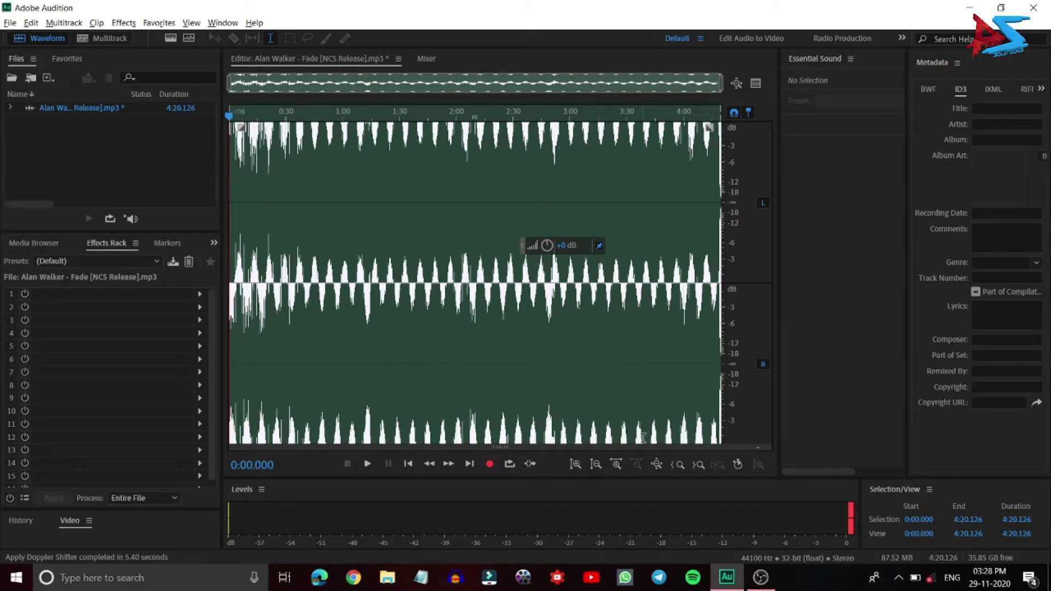
{"action": "key", "text": "space"}
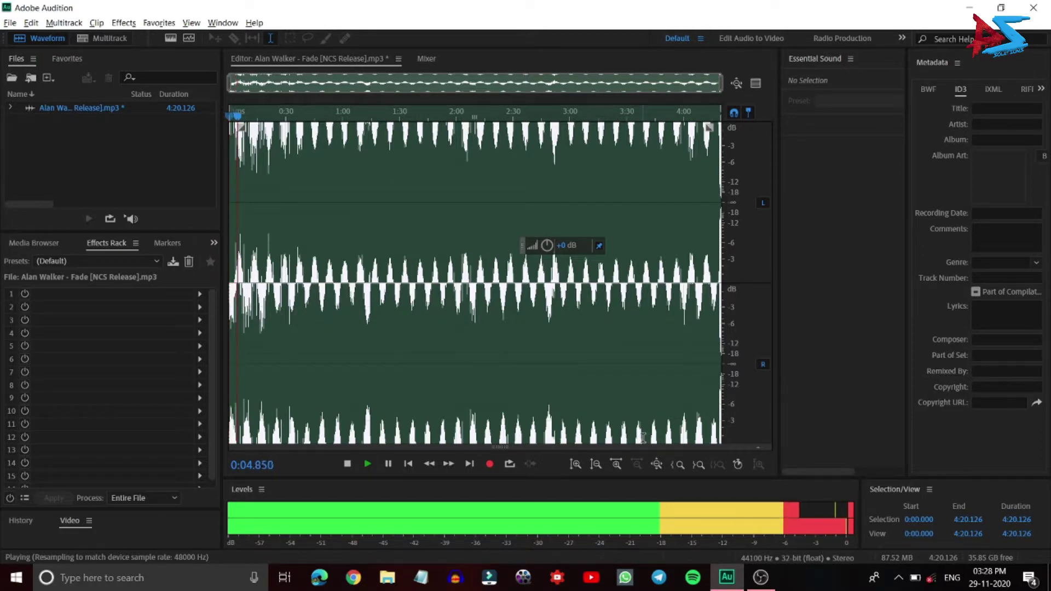
{"action": "key", "text": "space"}
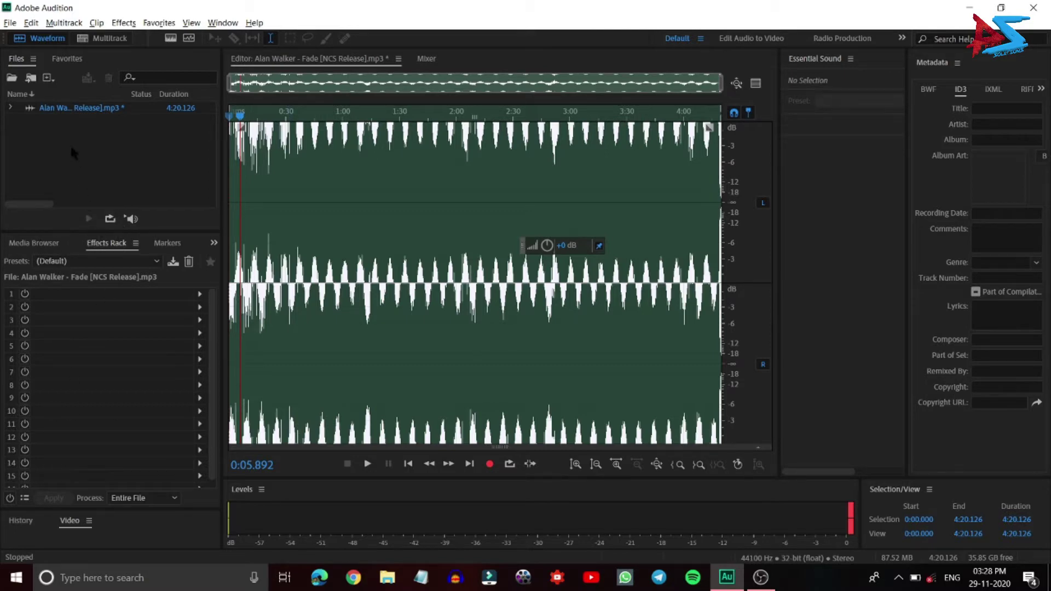
Step: Load the 8D Song Preset into the Effects Rack for the track
{"action": "left_click", "coordinate": [47, 244]}
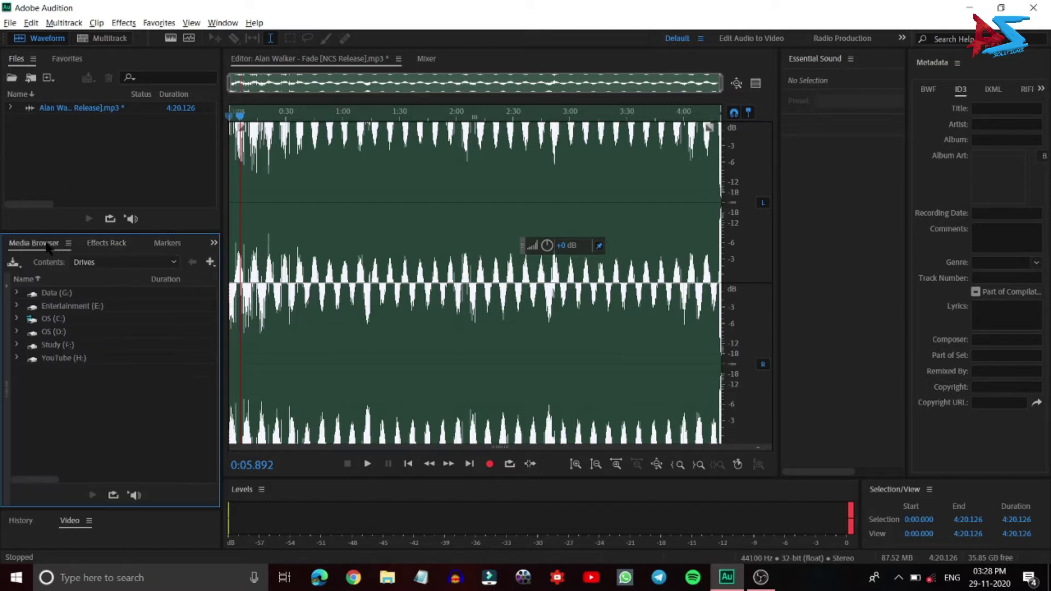
{"action": "left_click", "coordinate": [91, 246]}
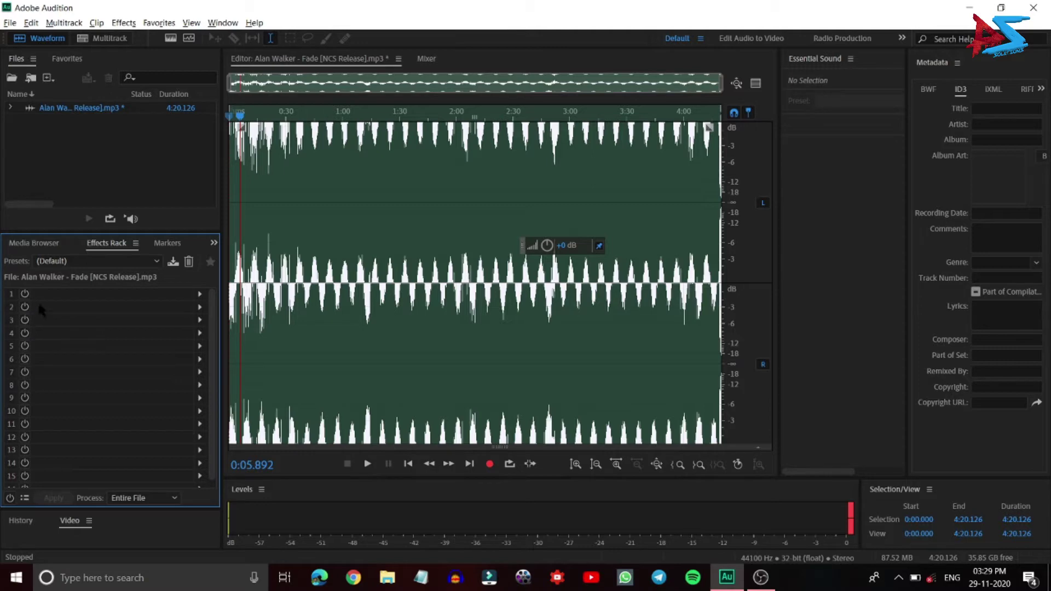
{"action": "left_click", "coordinate": [100, 263]}
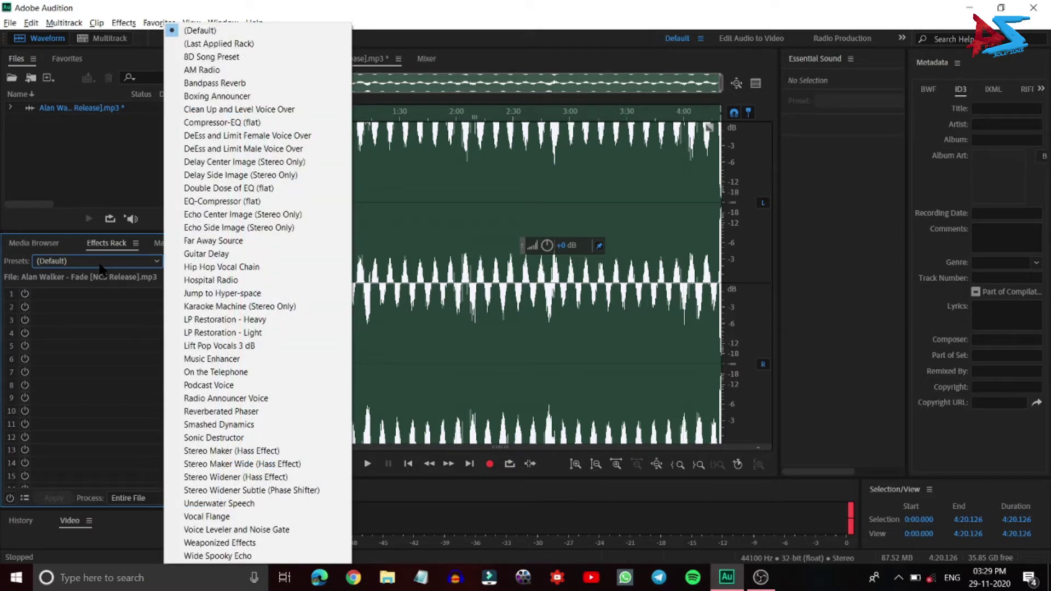
{"action": "left_click", "coordinate": [178, 56]}
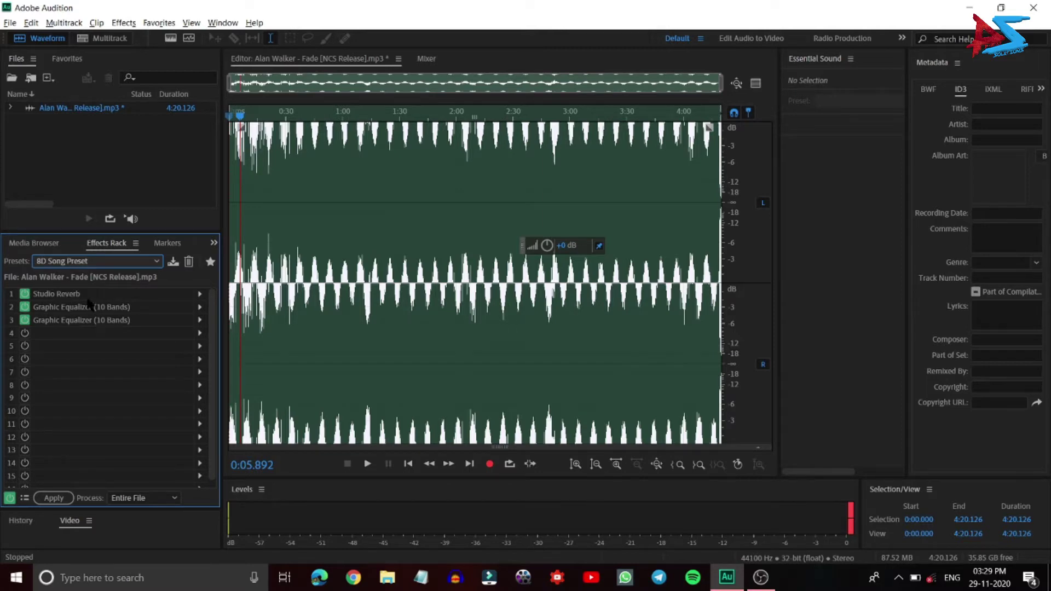
Step: Set the Studio Reverb effect in rack slot 1 to its 8D Song Preset and close its settings
{"action": "left_click", "coordinate": [200, 298]}
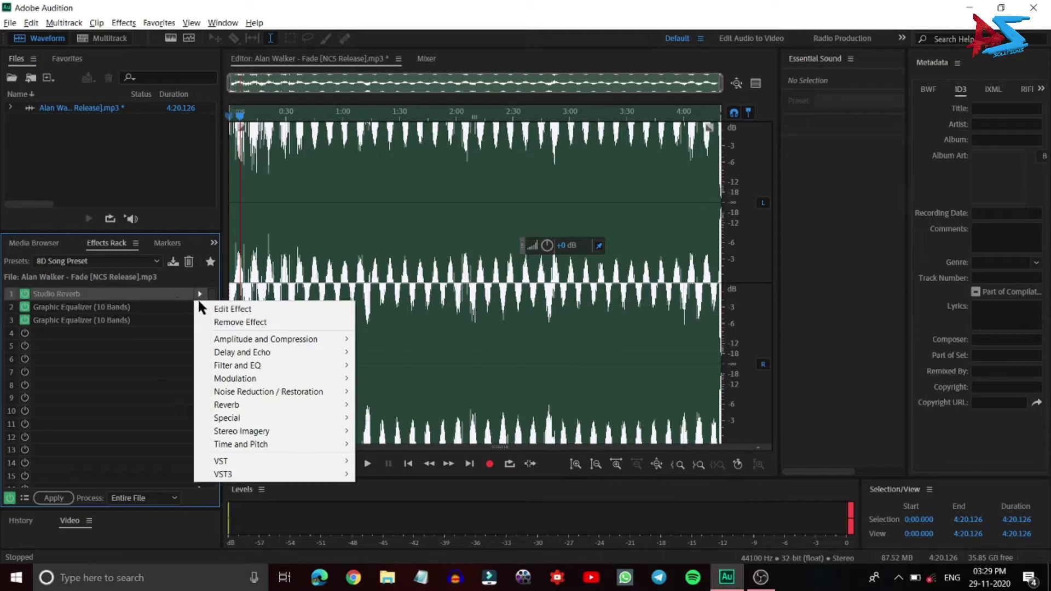
{"action": "left_click", "coordinate": [207, 309]}
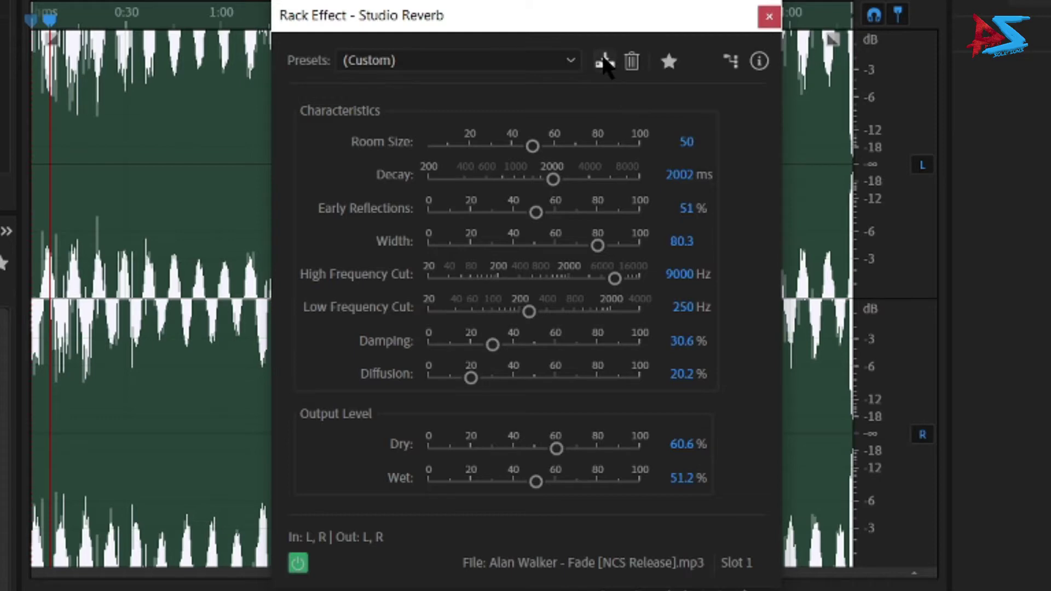
{"action": "left_click", "coordinate": [572, 61]}
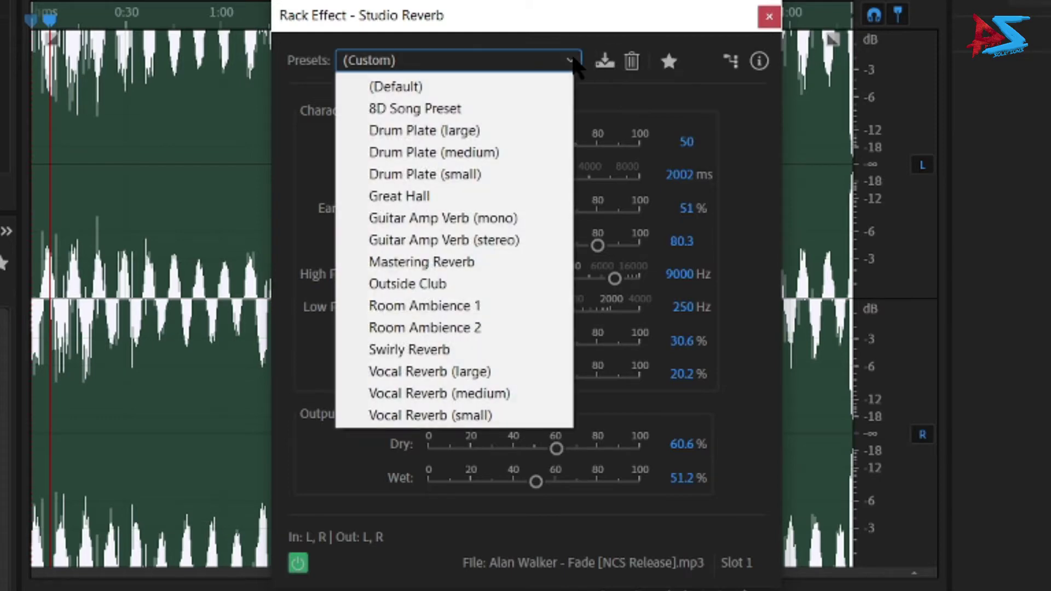
{"action": "left_click", "coordinate": [458, 109]}
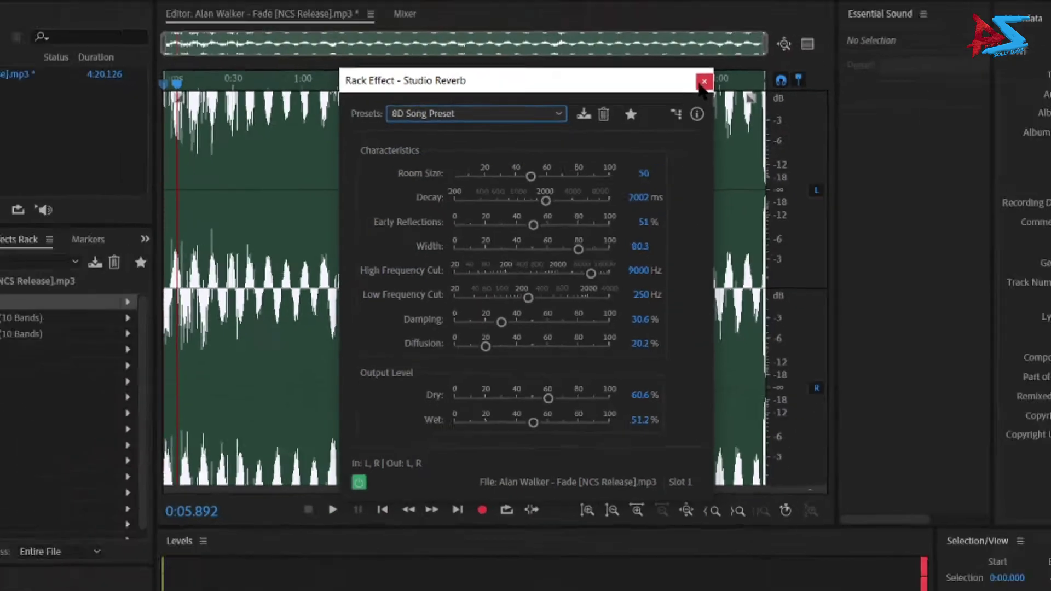
{"action": "left_click", "coordinate": [704, 83]}
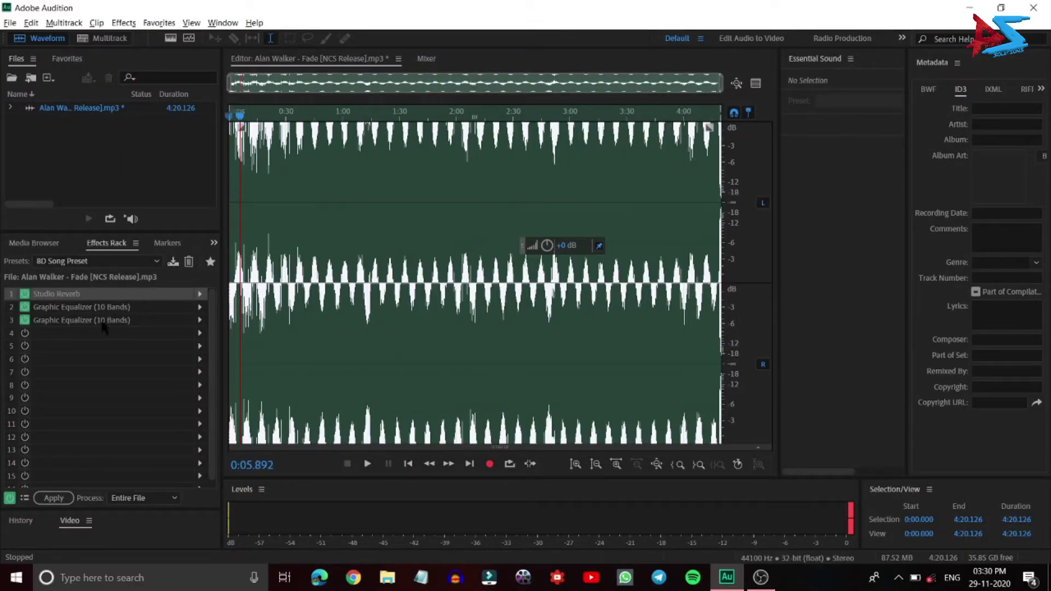
Step: Insert a Graphic Equalizer (10 Bands) in rack slot 2, look through its presets and close its settings
{"action": "left_click", "coordinate": [200, 307]}
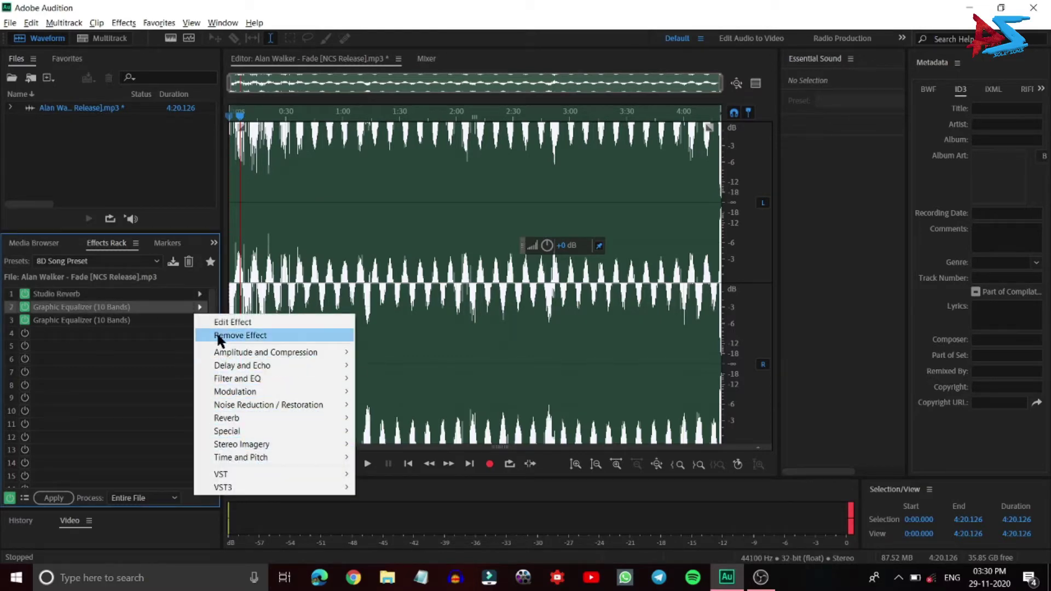
{"action": "left_click", "coordinate": [164, 310]}
{"action": "left_click", "coordinate": [200, 308]}
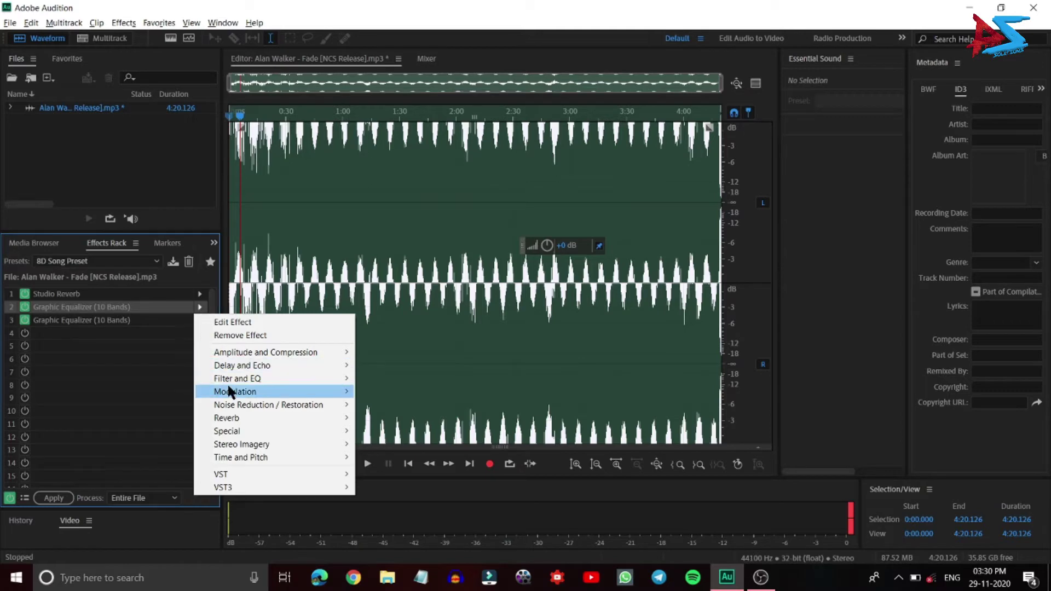
{"action": "mouse_move", "coordinate": [229, 381]}
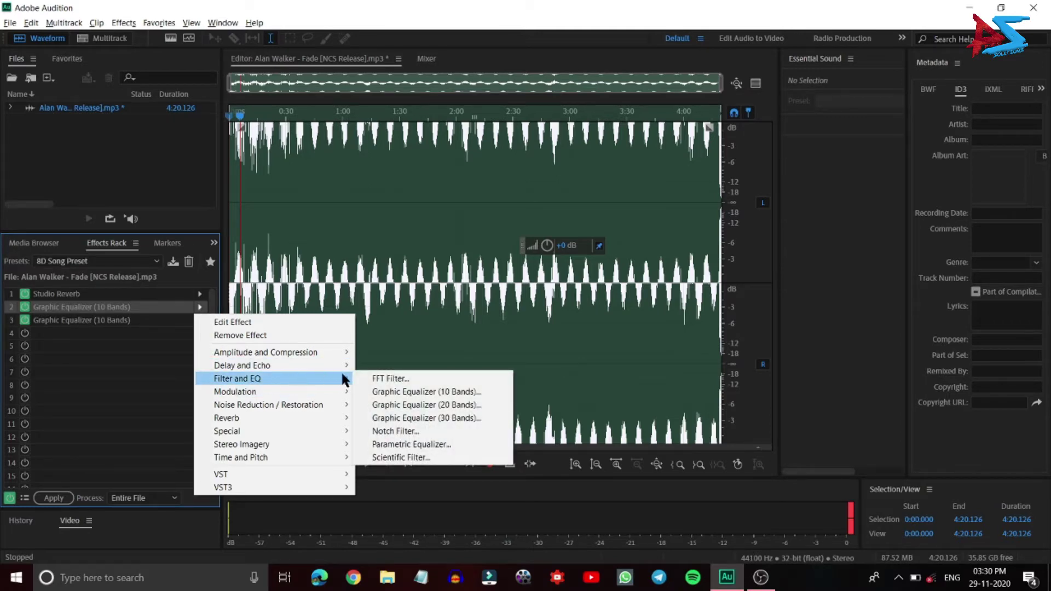
{"action": "left_click", "coordinate": [371, 392]}
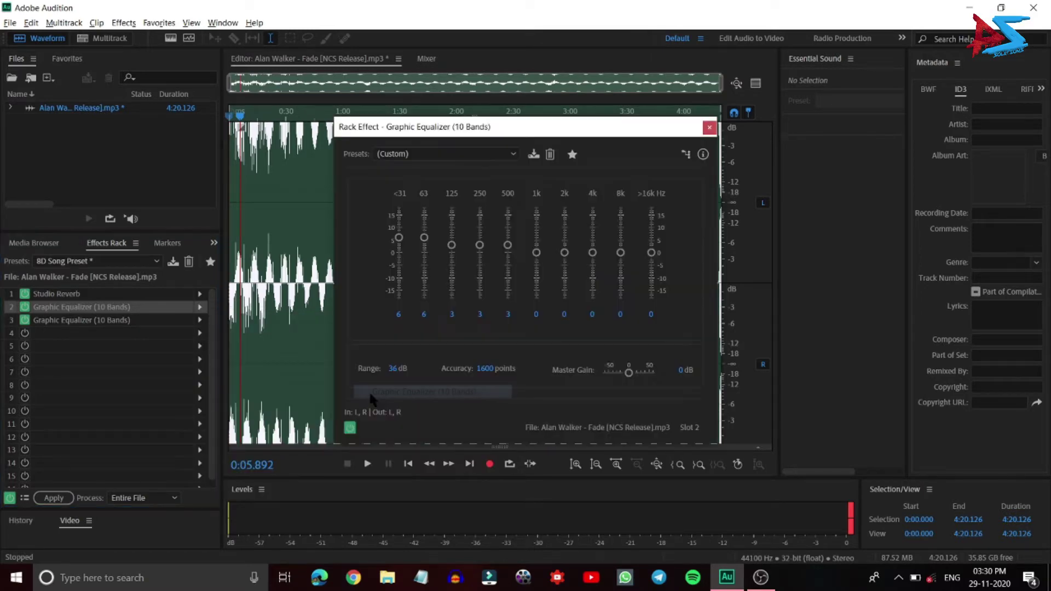
{"action": "left_click", "coordinate": [410, 153]}
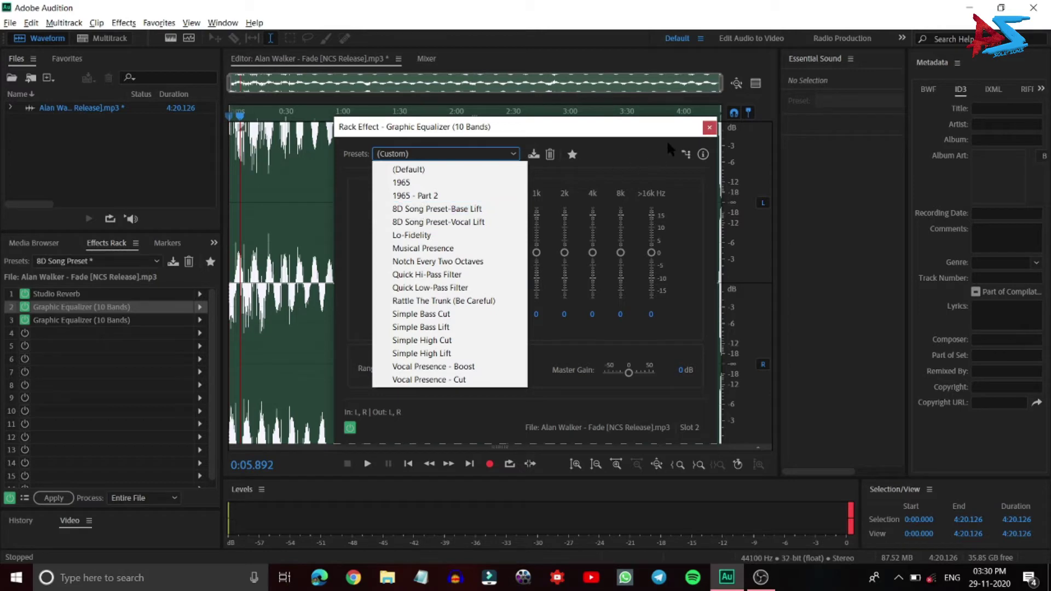
{"action": "left_click", "coordinate": [710, 128]}
{"action": "left_click", "coordinate": [709, 127]}
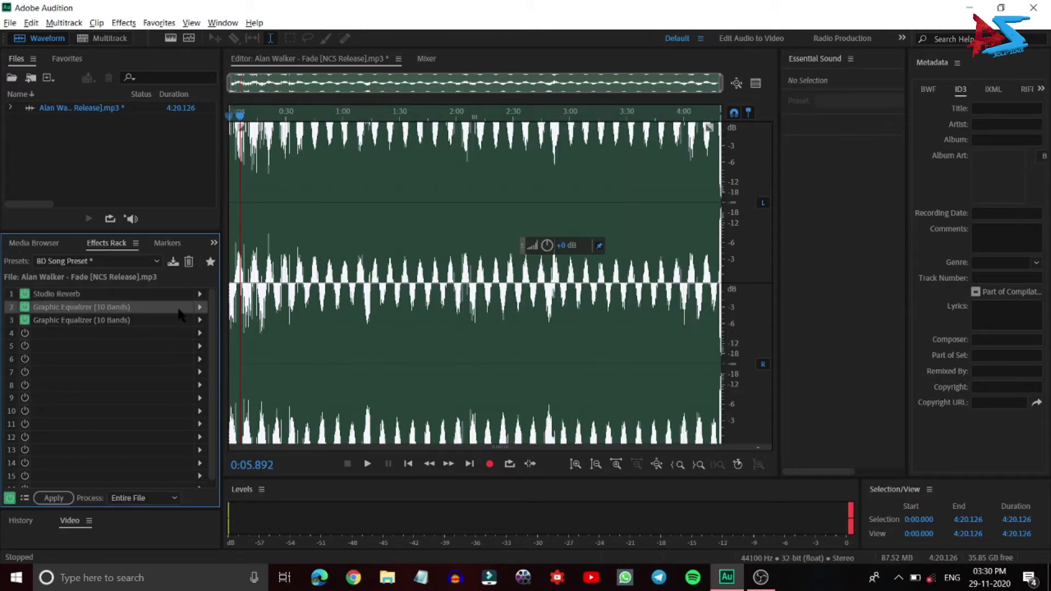
Step: Edit the equalizer in rack slot 2 to use the 8D Song Preset-Vocal Lift preset, and close its settings
{"action": "left_click", "coordinate": [200, 307]}
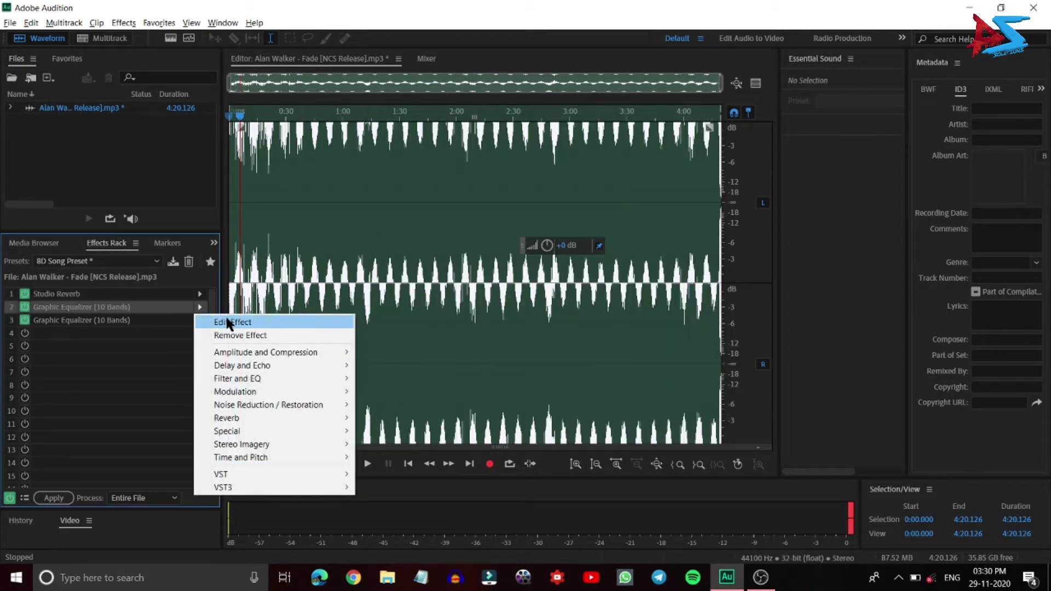
{"action": "left_click", "coordinate": [225, 317]}
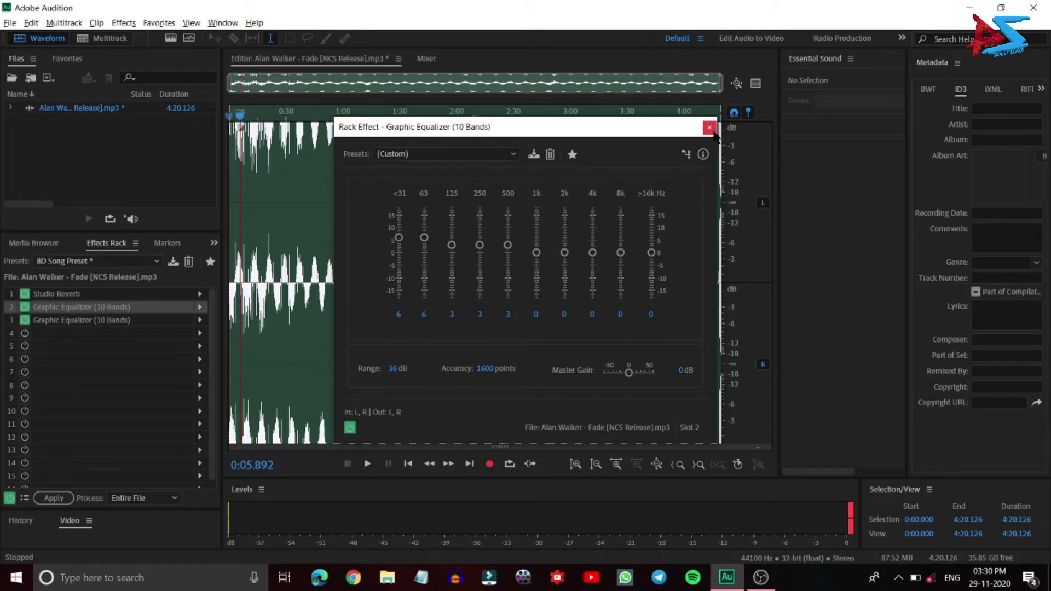
{"action": "left_click", "coordinate": [500, 155]}
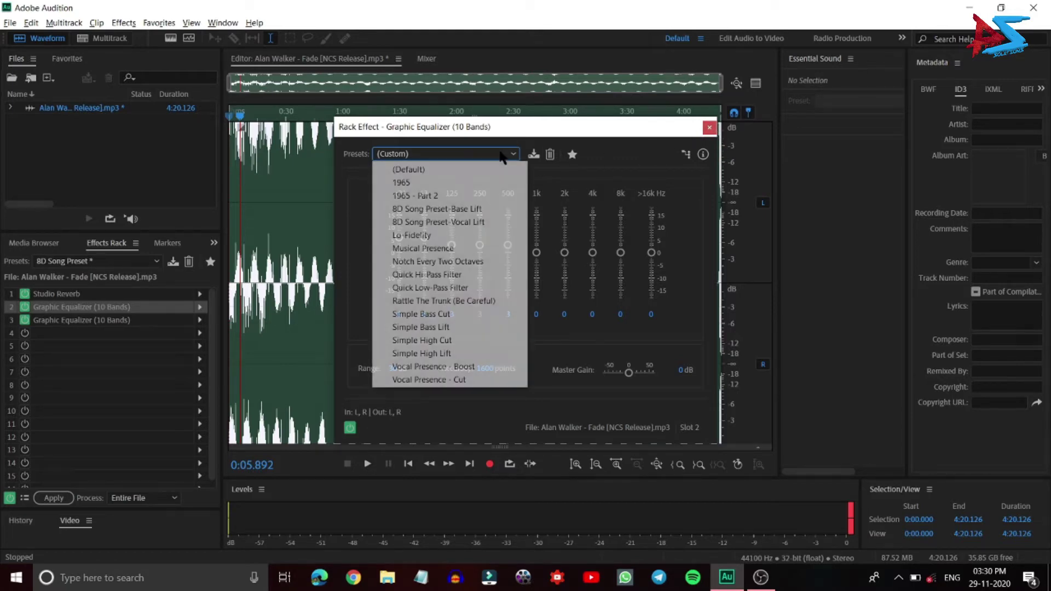
{"action": "left_click", "coordinate": [467, 221]}
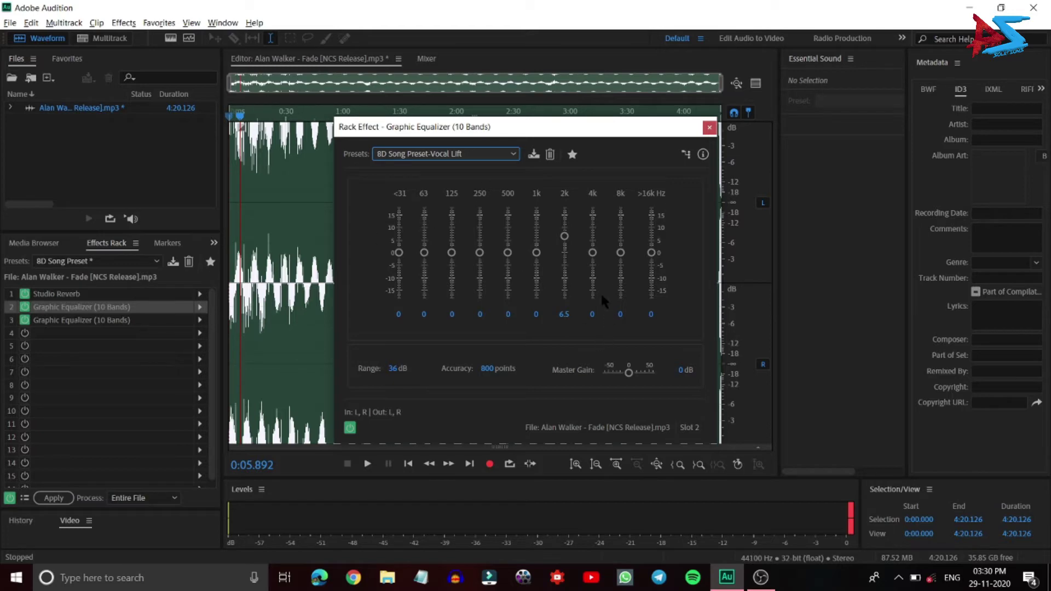
{"action": "left_click", "coordinate": [710, 127]}
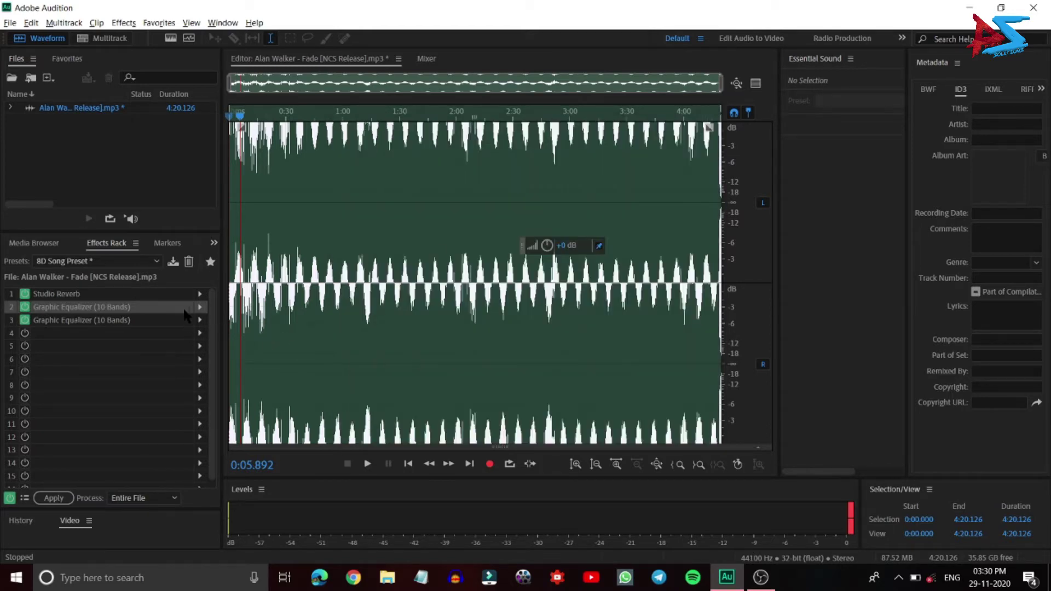
Step: Edit the Graphic Equalizer in rack slot 3 to use the 8D Song Preset-Base Lift preset, and reopen its preset choices
{"action": "left_click", "coordinate": [186, 321]}
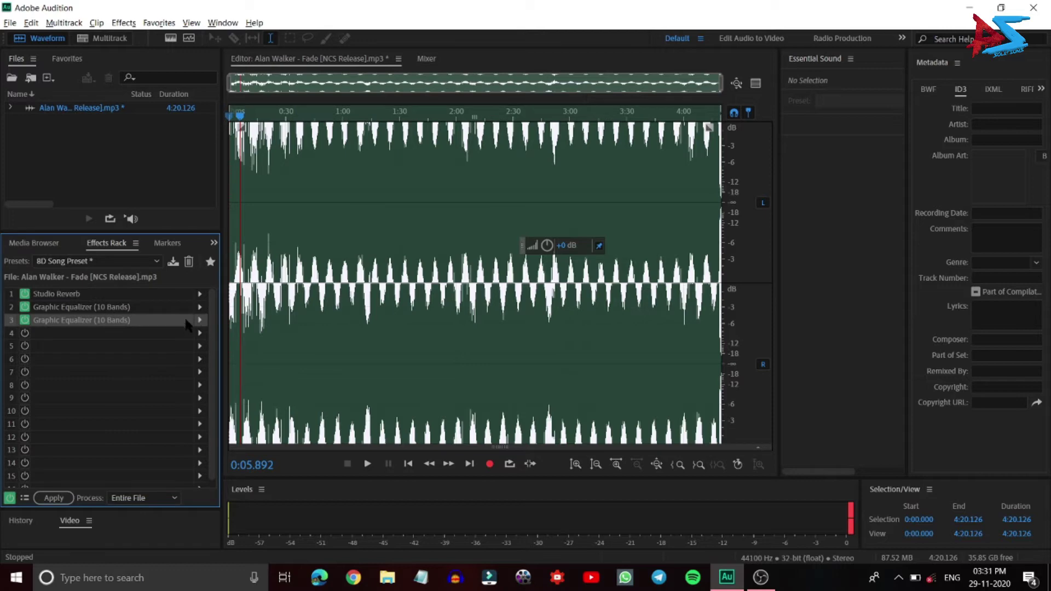
{"action": "left_click", "coordinate": [199, 320]}
{"action": "left_click", "coordinate": [230, 332]}
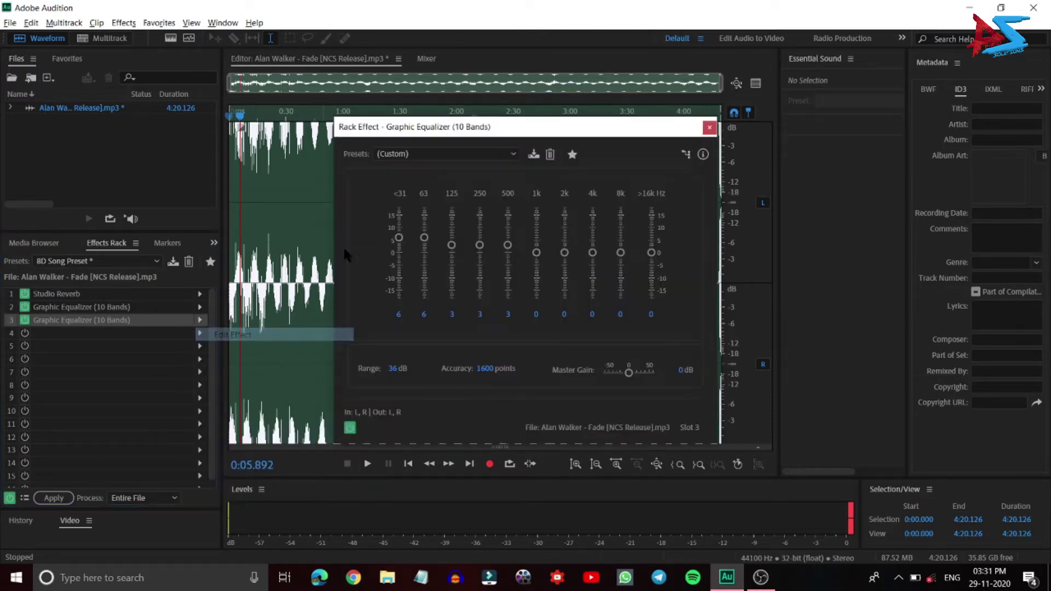
{"action": "left_click", "coordinate": [387, 155]}
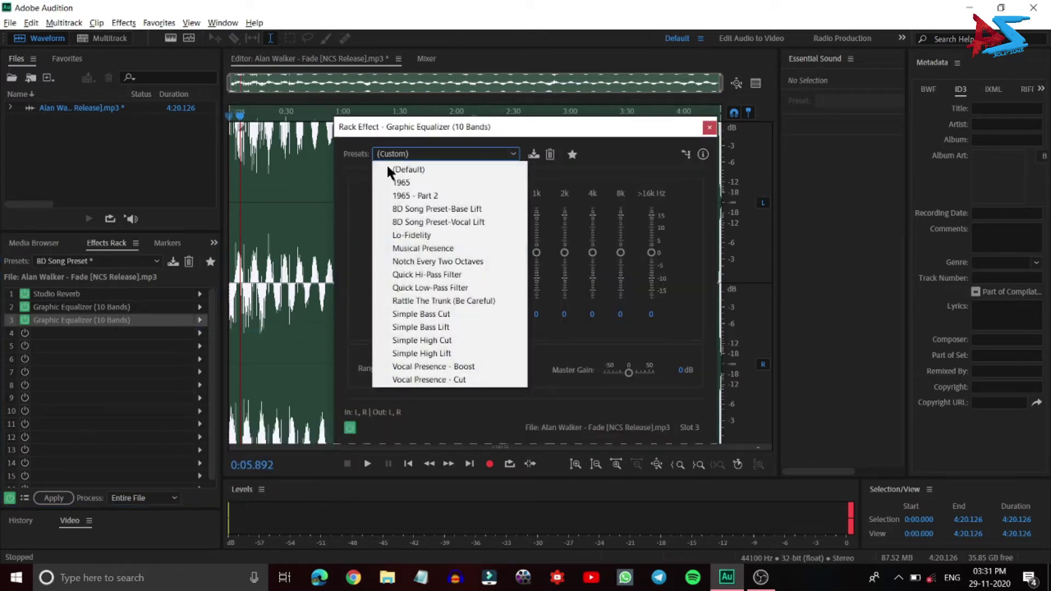
{"action": "left_click", "coordinate": [397, 208]}
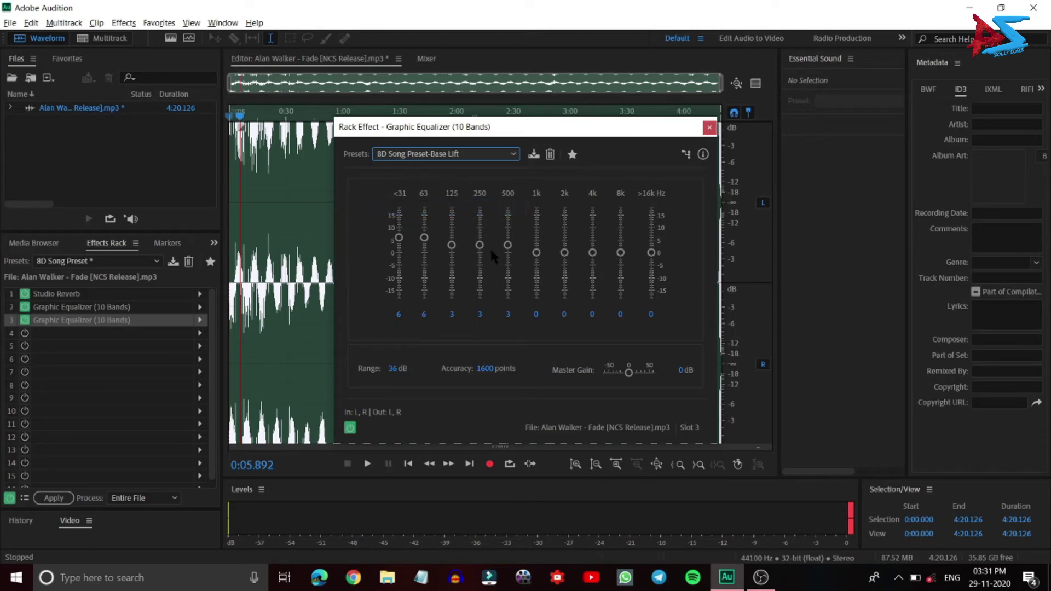
{"action": "left_click", "coordinate": [435, 156]}
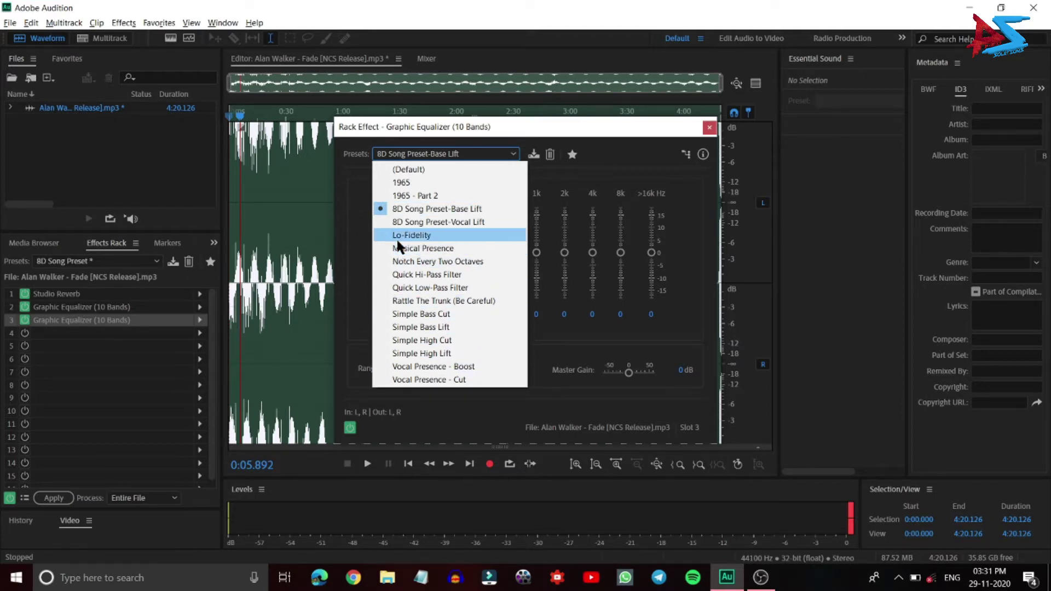
Step: Keep the 8D Song Preset-Base Lift preset on the slot 3 equalizer and apply the Effects Rack to the entire file
{"action": "left_click", "coordinate": [422, 209]}
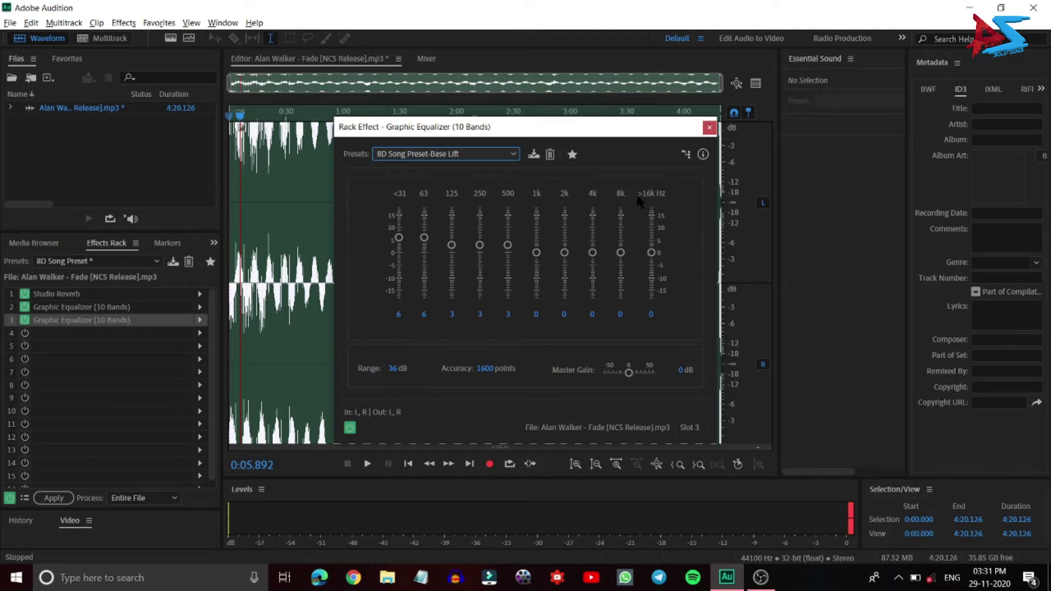
{"action": "left_click", "coordinate": [710, 128]}
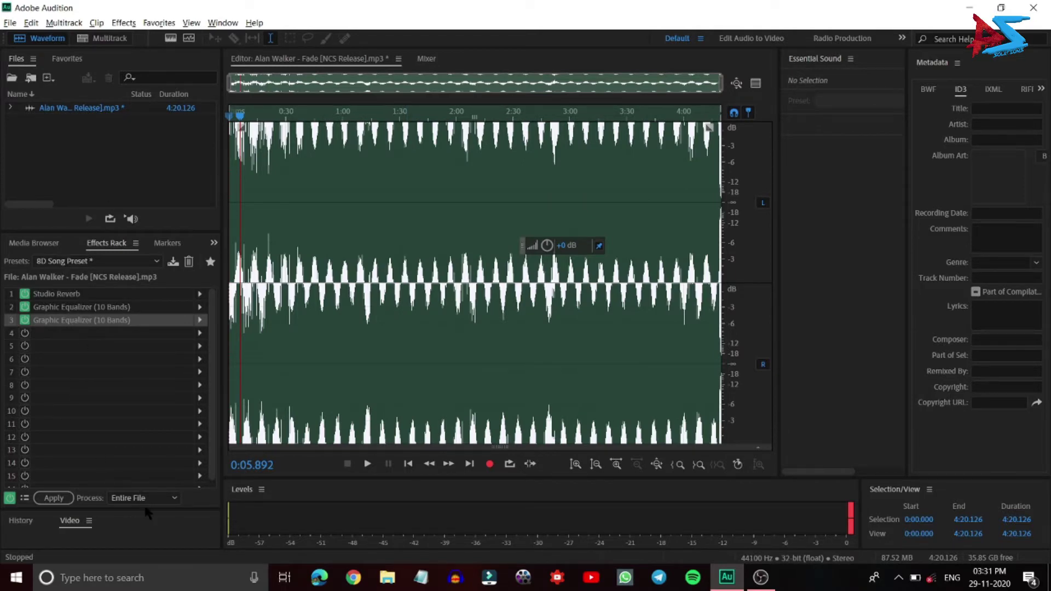
{"action": "left_click", "coordinate": [129, 509]}
{"action": "left_click", "coordinate": [123, 528]}
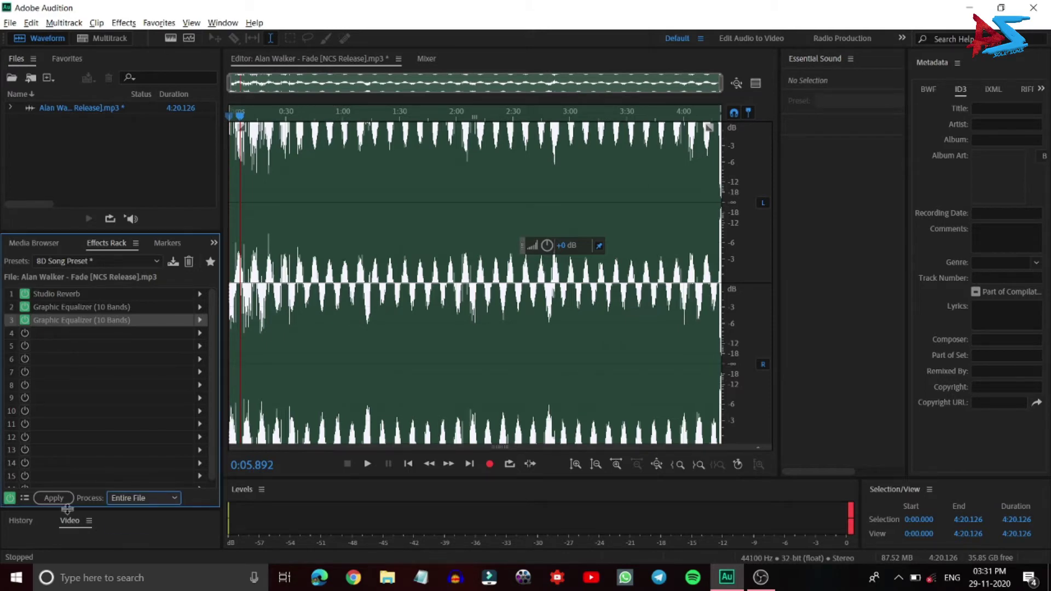
{"action": "left_click", "coordinate": [52, 499]}
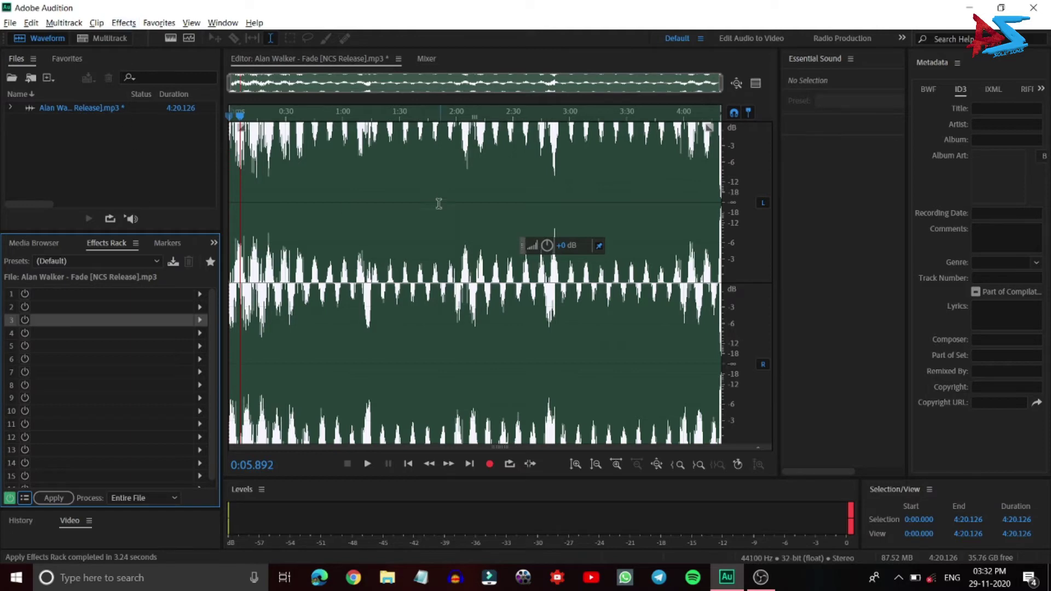
Step: Restore the reverb and two equalizers in the Effects Rack with the 8D Song Preset rack preset
{"action": "left_click", "coordinate": [141, 175]}
{"action": "key", "text": "ctrl+z"}
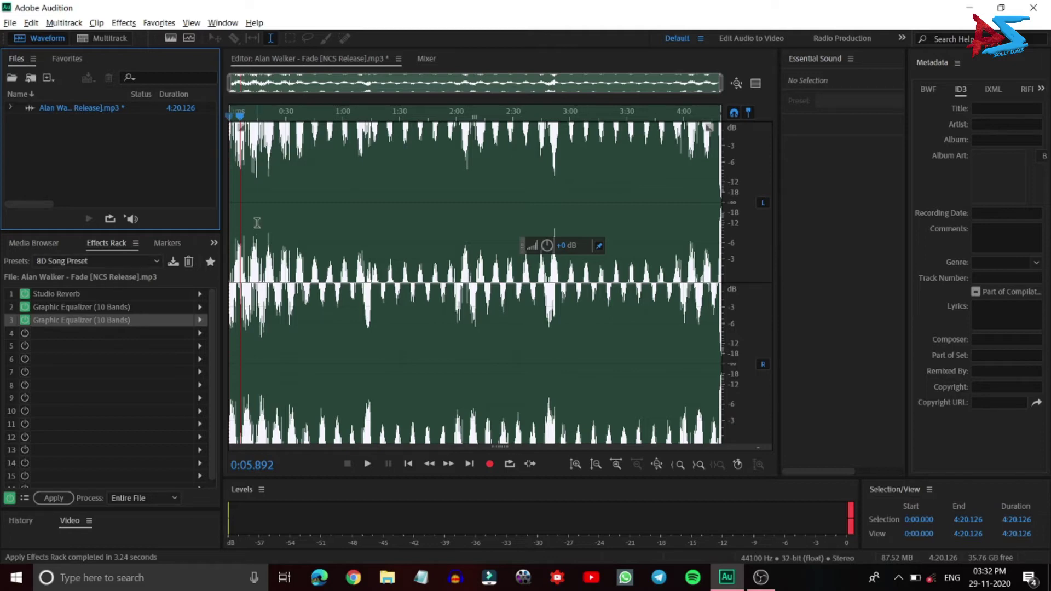
{"action": "left_click", "coordinate": [145, 258]}
{"action": "left_click", "coordinate": [203, 63]}
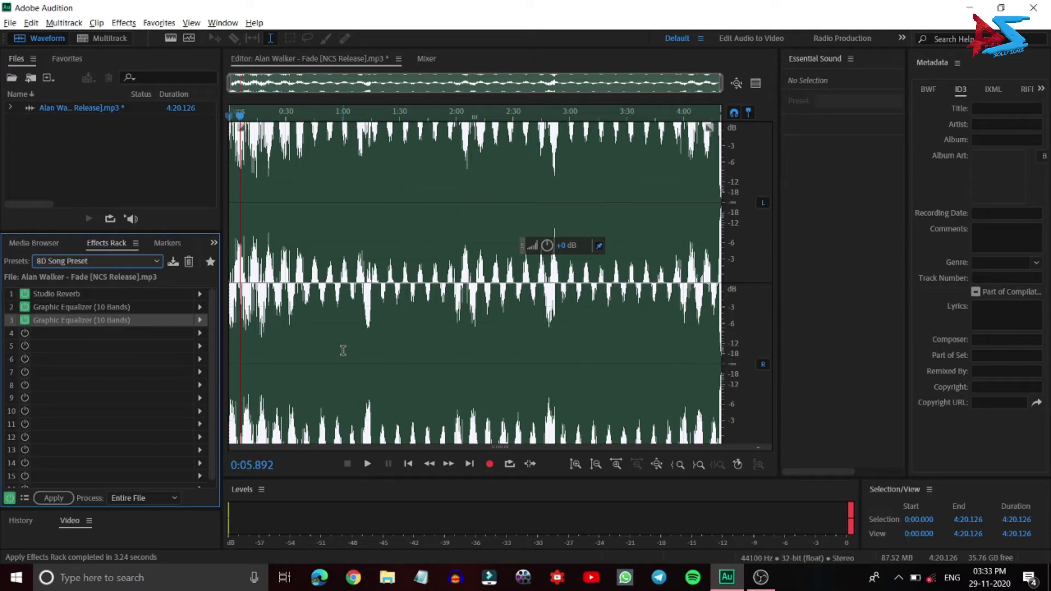
Step: Play back the processed song, jump ahead to about 1:25 to listen there, and stop playback
{"action": "key", "text": "space"}
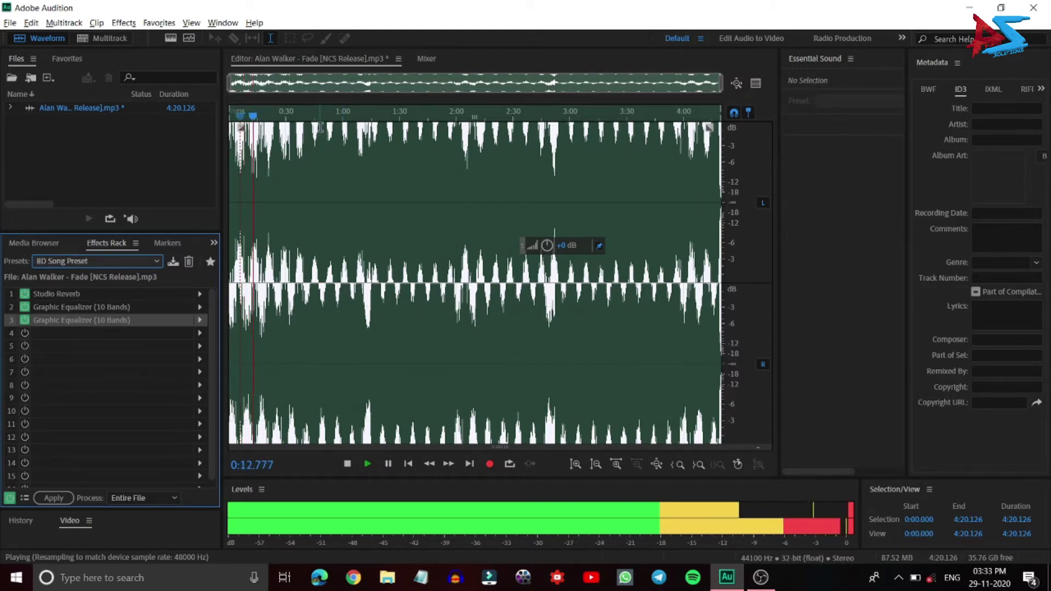
{"action": "left_click", "coordinate": [389, 114]}
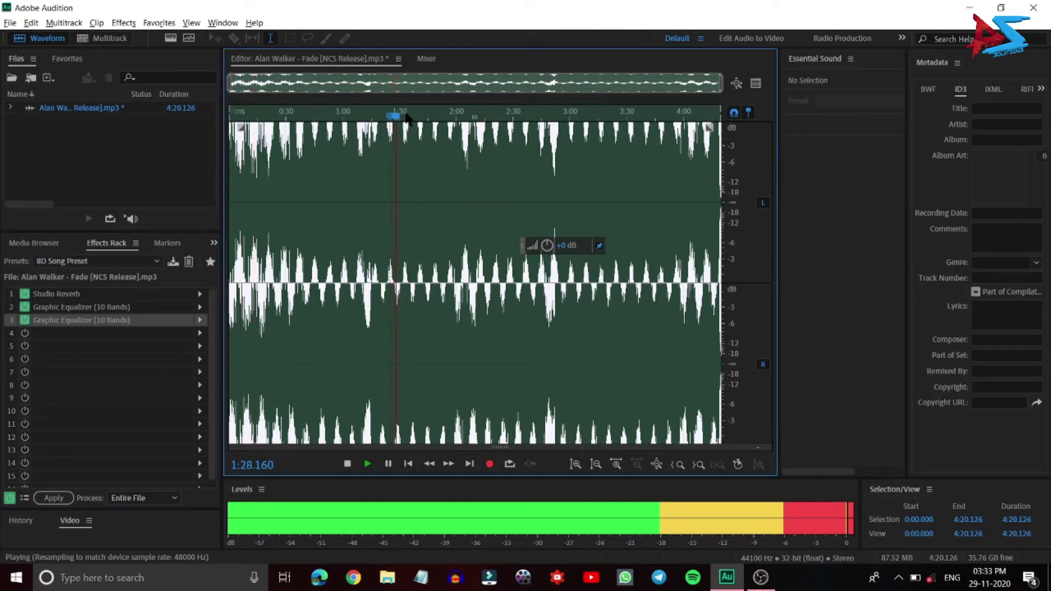
{"action": "key", "text": "space"}
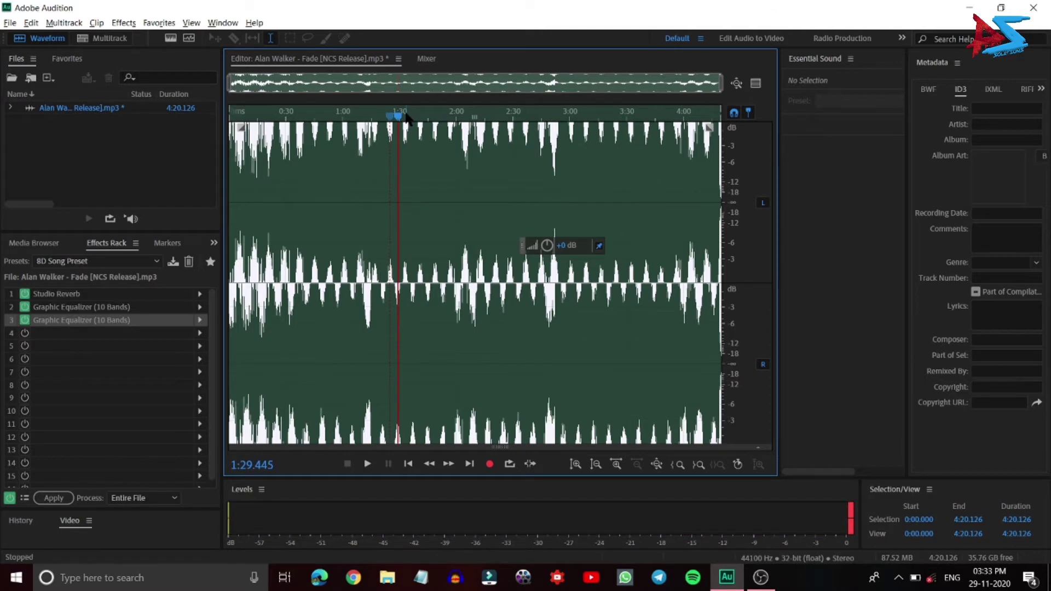